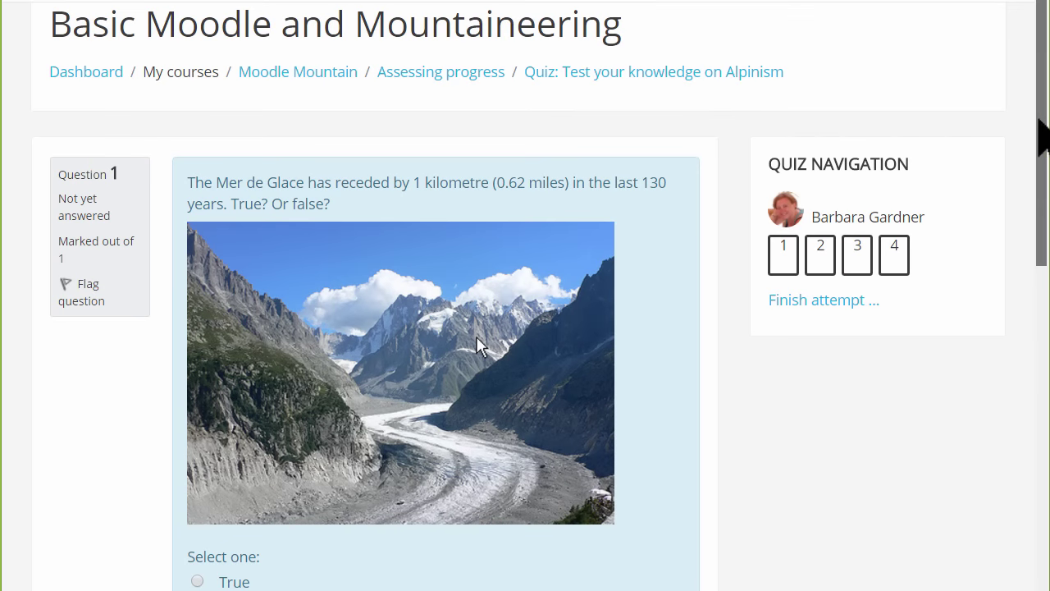
Step: Scroll through the Alpine climbing quiz attempt preview
left_click_drag(1042, 136, 1046, 195)
scroll(525, 295, "down", 1)
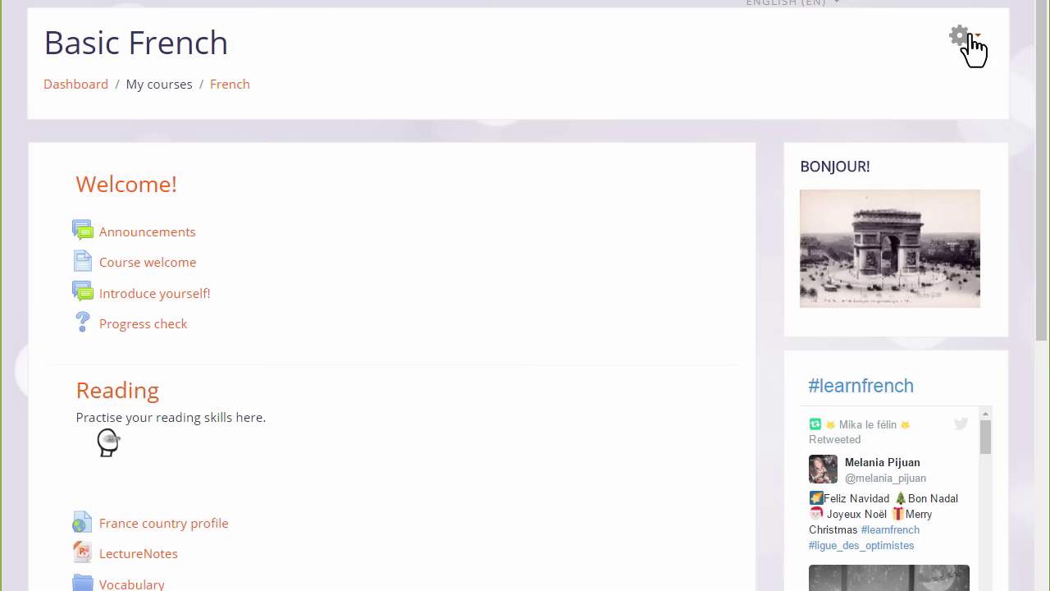
left_click(960, 35)
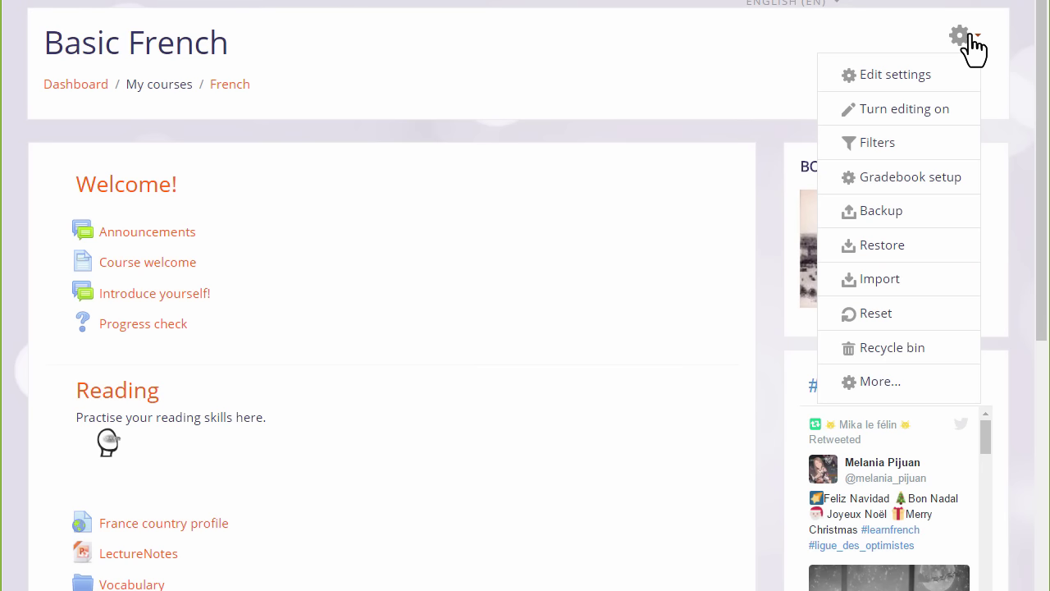
left_click(927, 379)
scroll(936, 394, "down", 3)
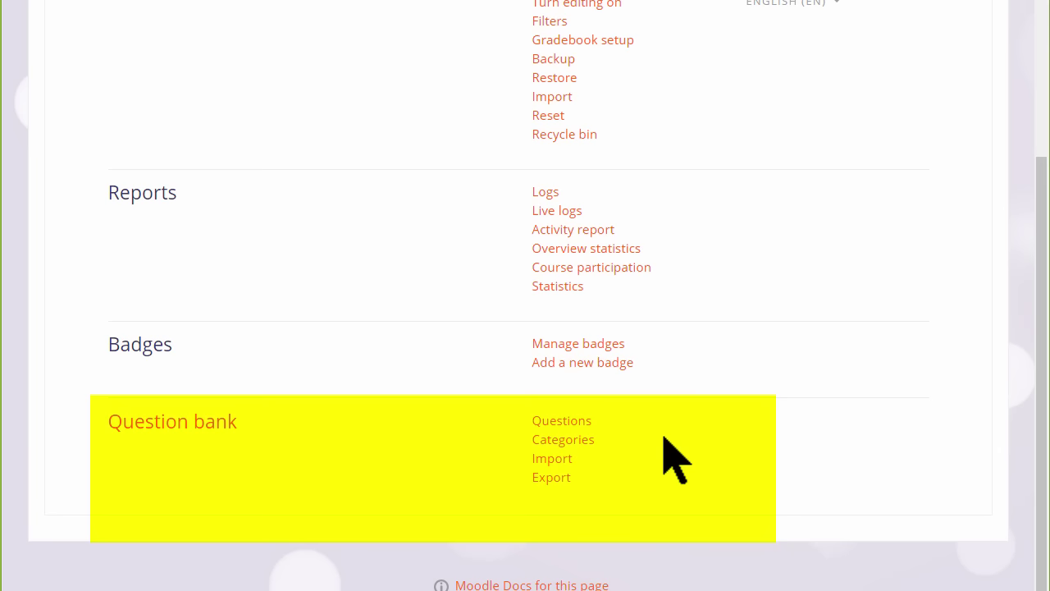
left_click(588, 422)
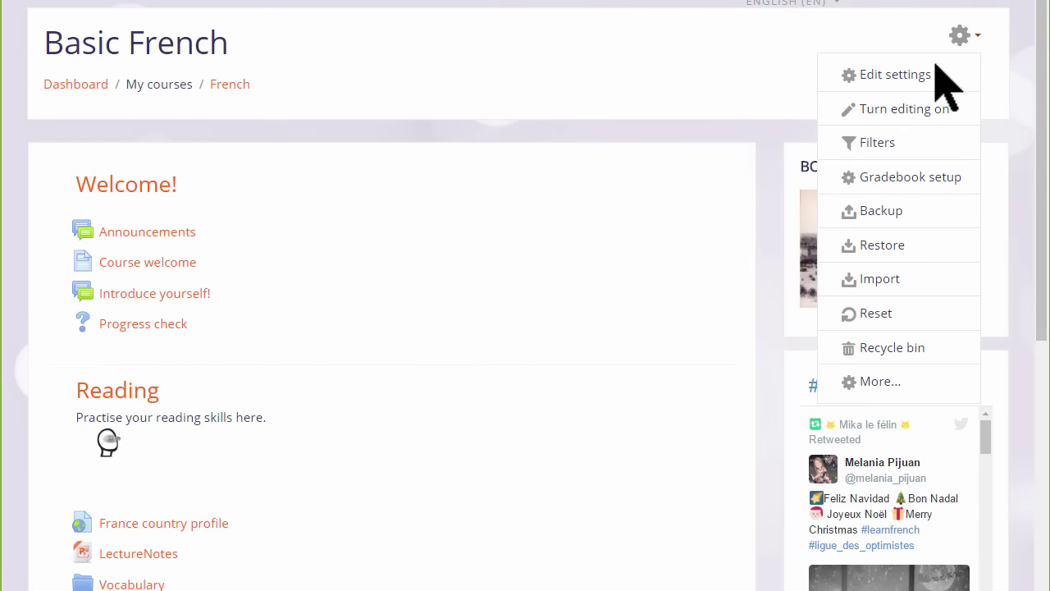
Step: Turn course editing on and select Quiz as the new activity under Reading
left_click(891, 109)
scroll(956, 263, "down", 3)
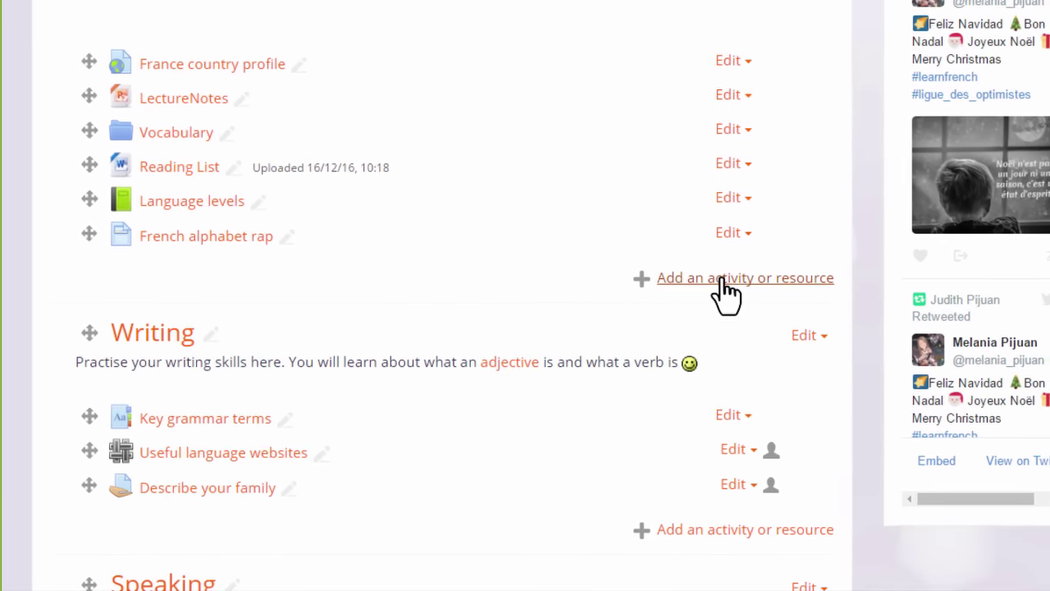
left_click(723, 282)
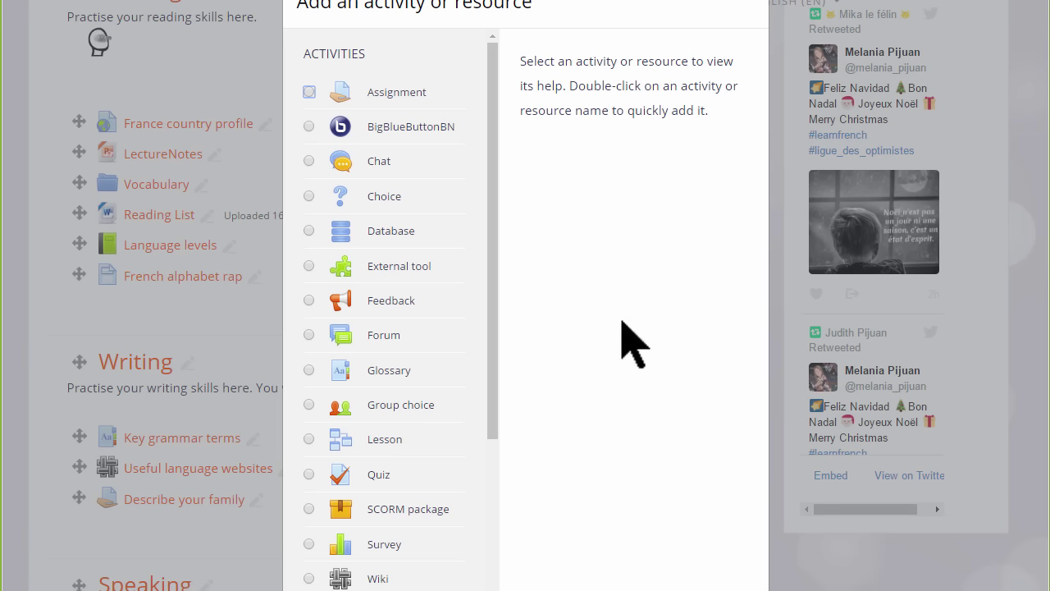
left_click_drag(493, 400, 497, 492)
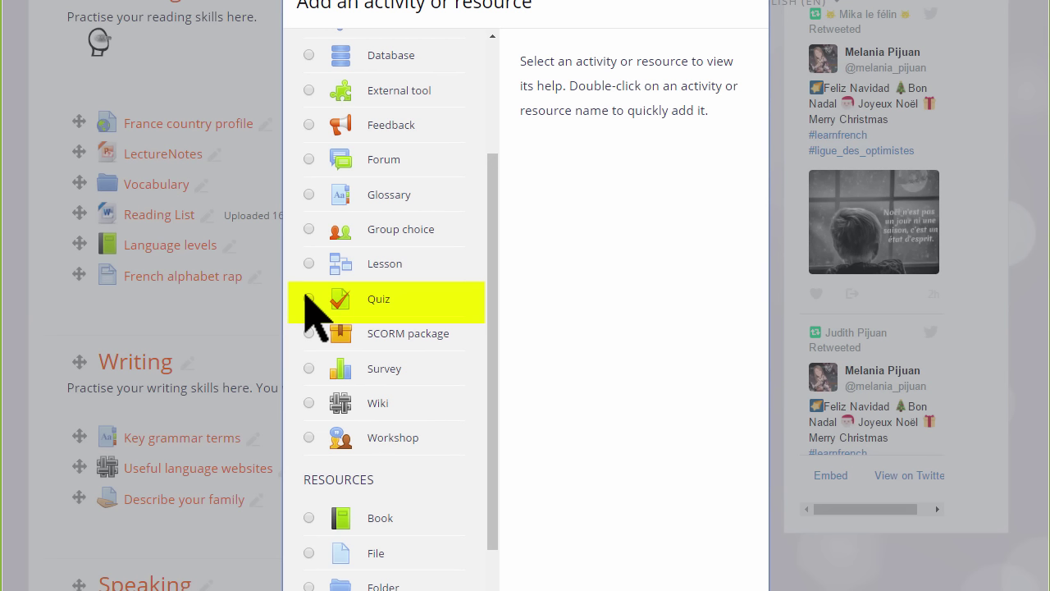
left_click(308, 298)
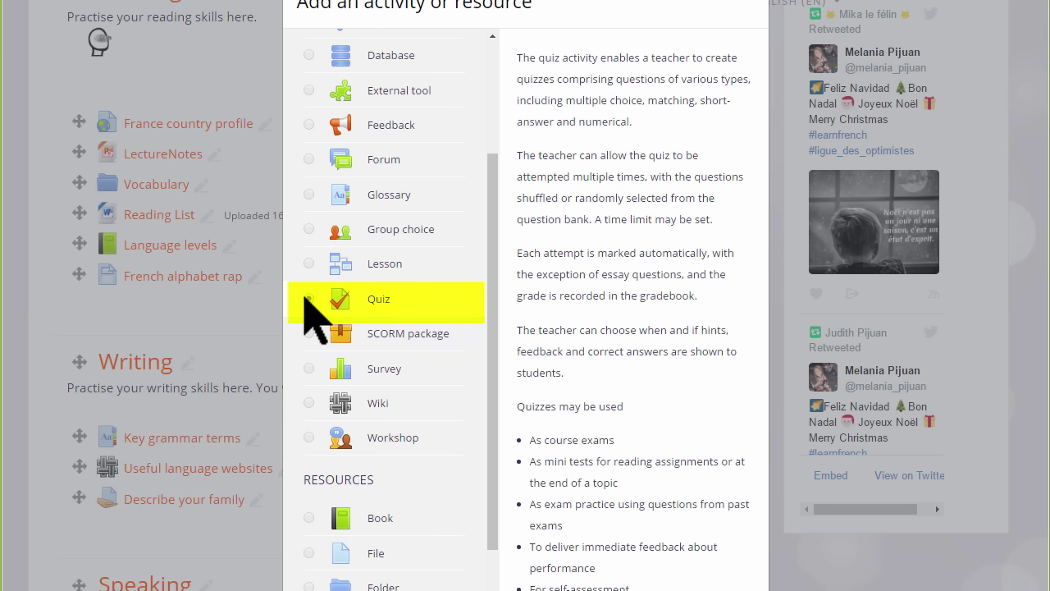
Step: Name the quiz 'Vocabulary quiz 1', describe it 'Your first vocabulary quiz - good luck!', and save
double_click(305, 299)
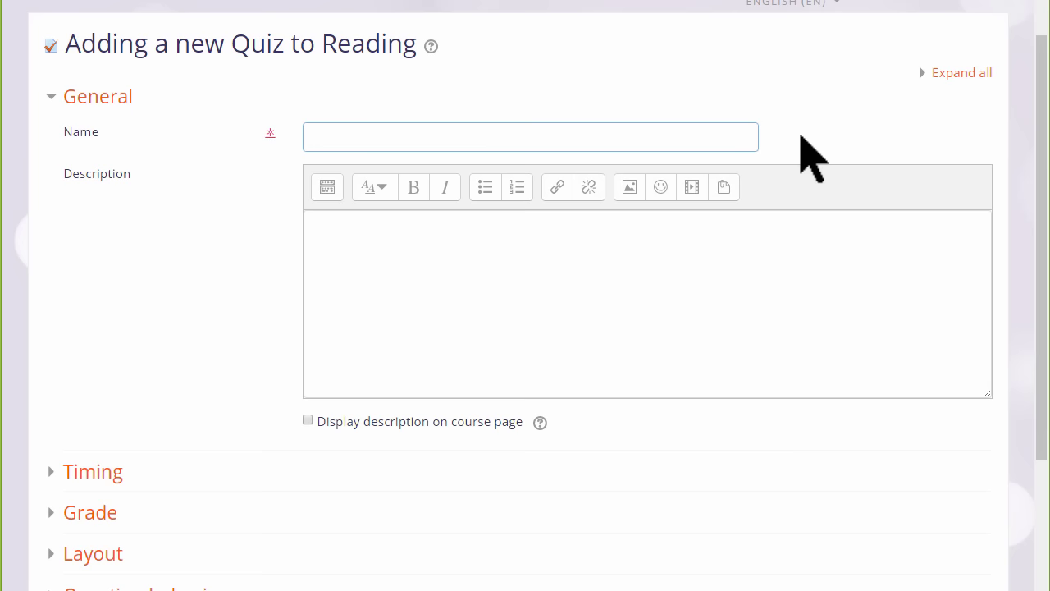
type("Vocabulary quiz 1")
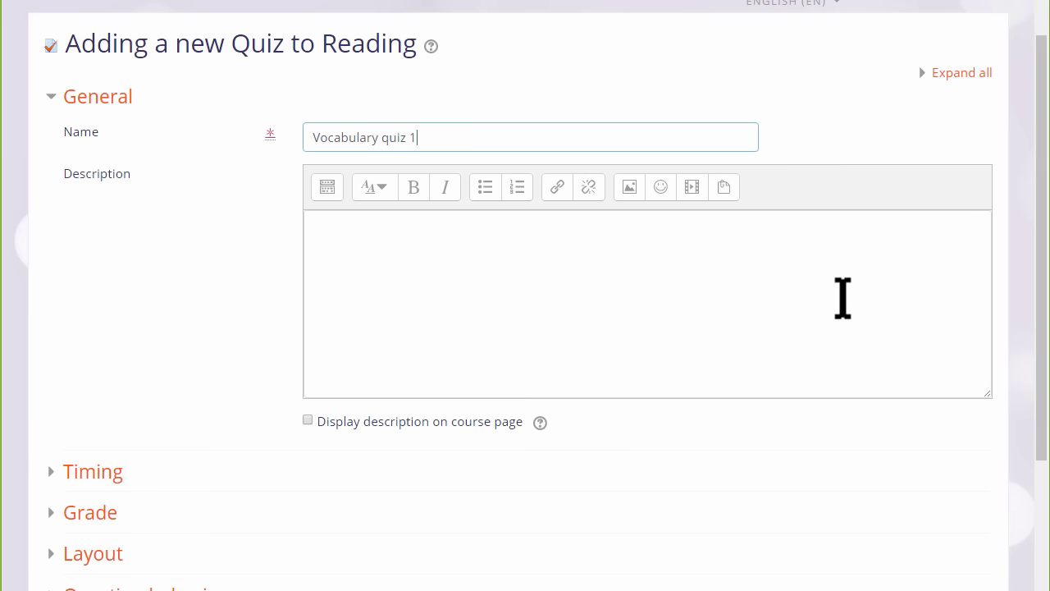
left_click(829, 320)
type("Your first vocabulary quiz - good luck!")
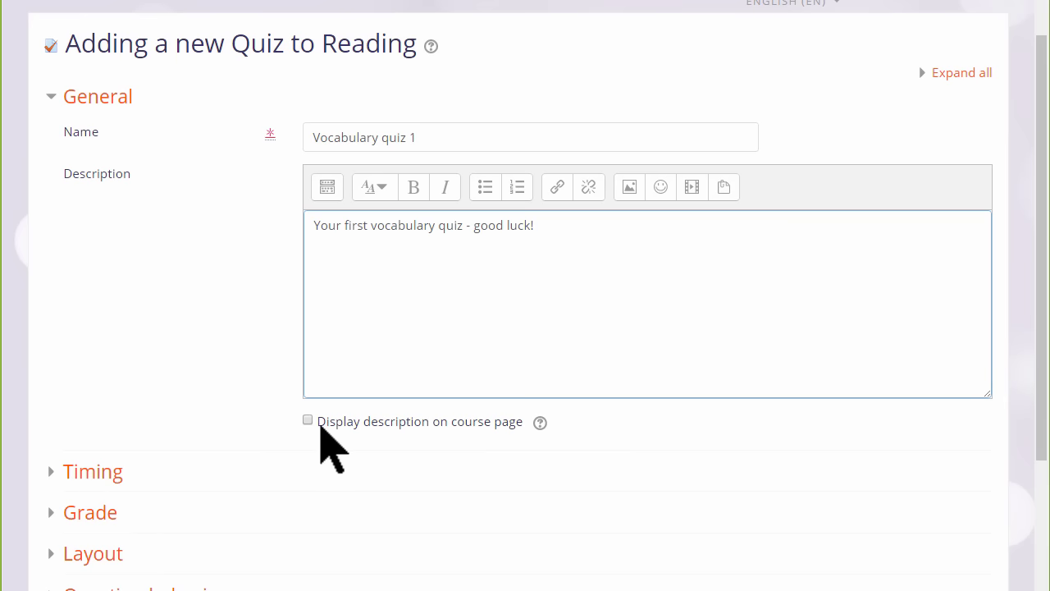
scroll(320, 425, "down", 1)
scroll(320, 425, "down", 1)
scroll(323, 424, "down", 1)
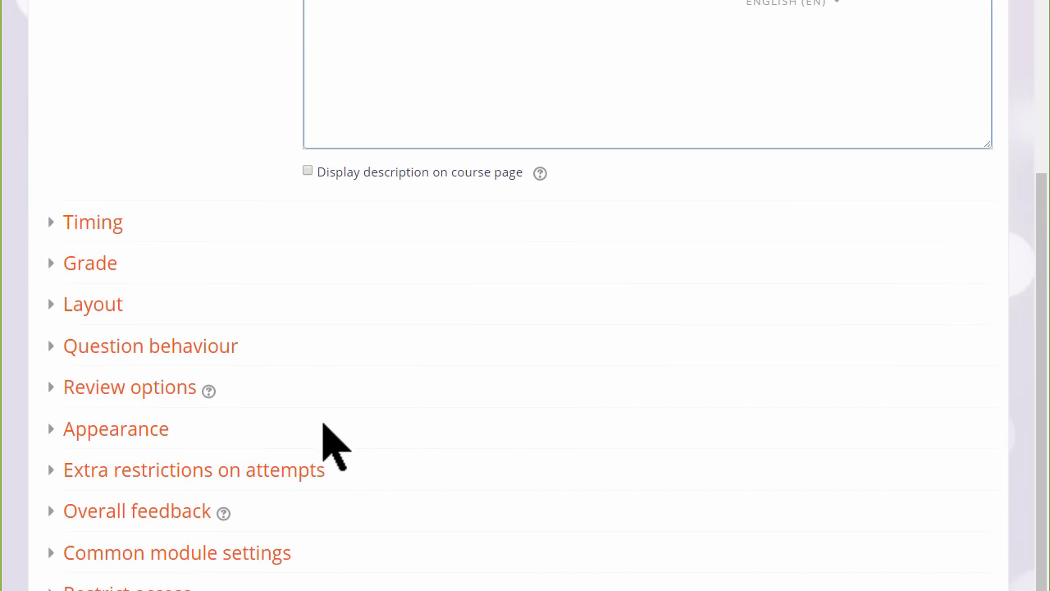
scroll(323, 424, "down", 1)
scroll(322, 425, "down", 1)
scroll(325, 420, "down", 1)
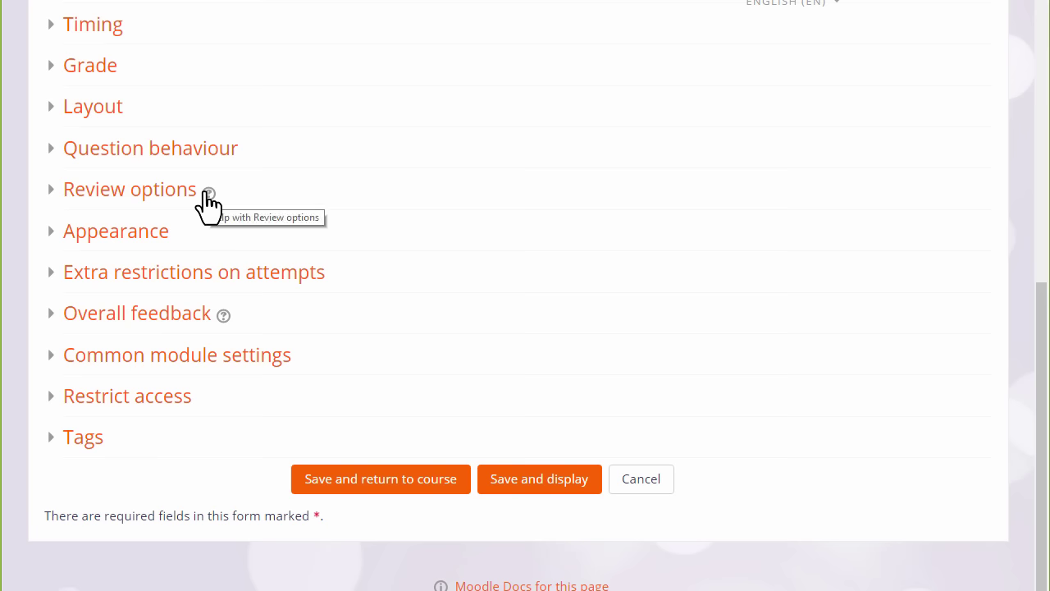
left_click(526, 473)
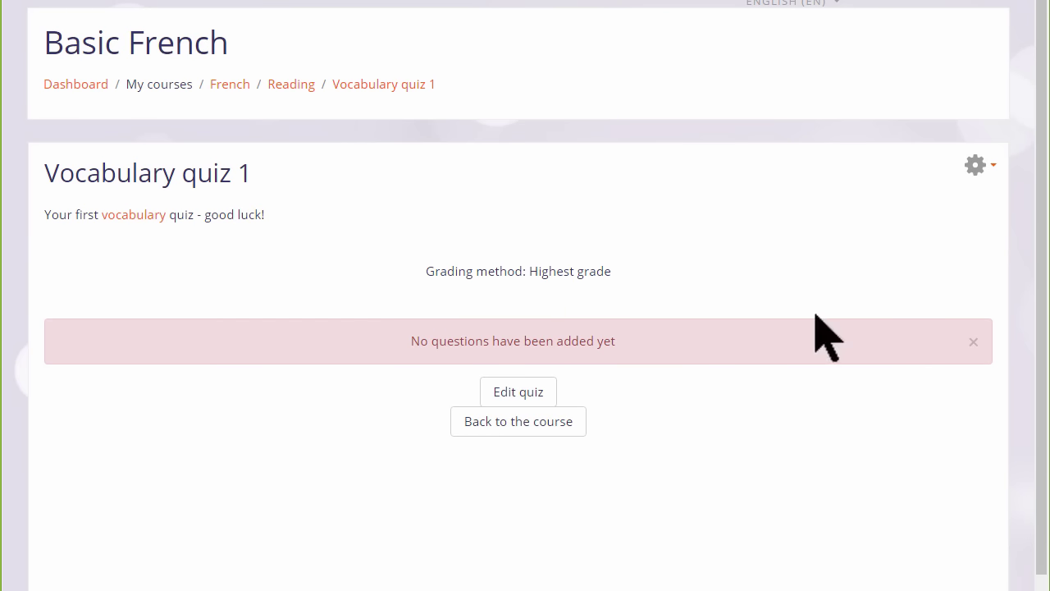
Step: Open Vocabulary quiz 1's Edit quiz page and start adding a new question
left_click(989, 168)
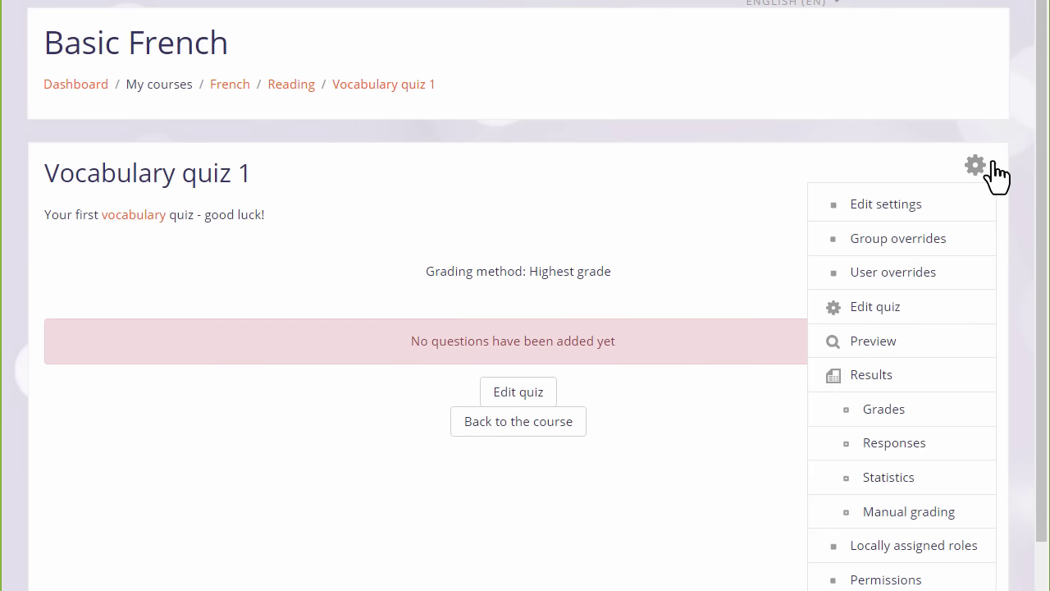
left_click(909, 310)
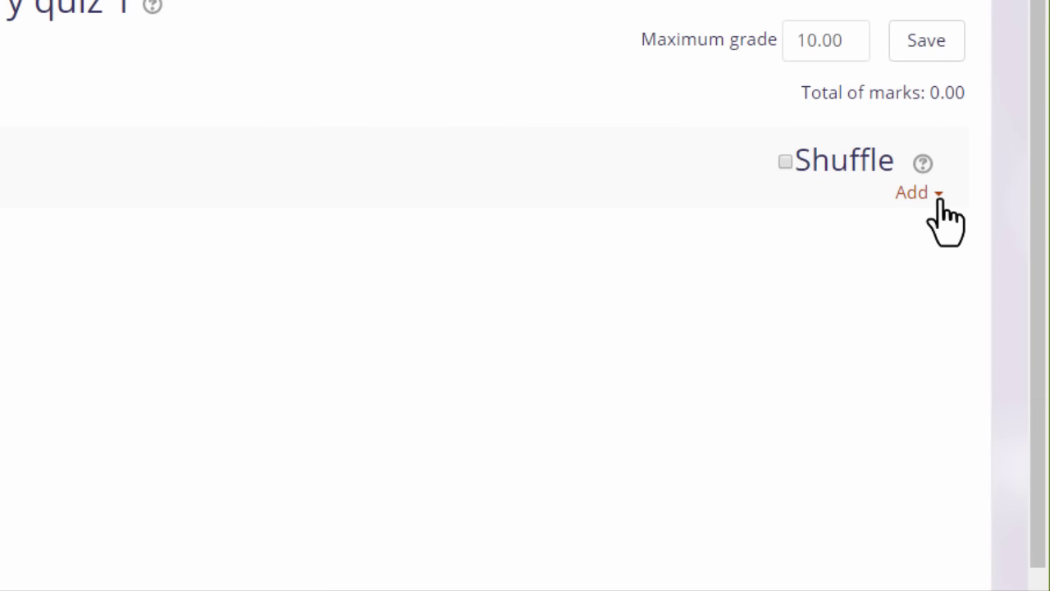
left_click(939, 197)
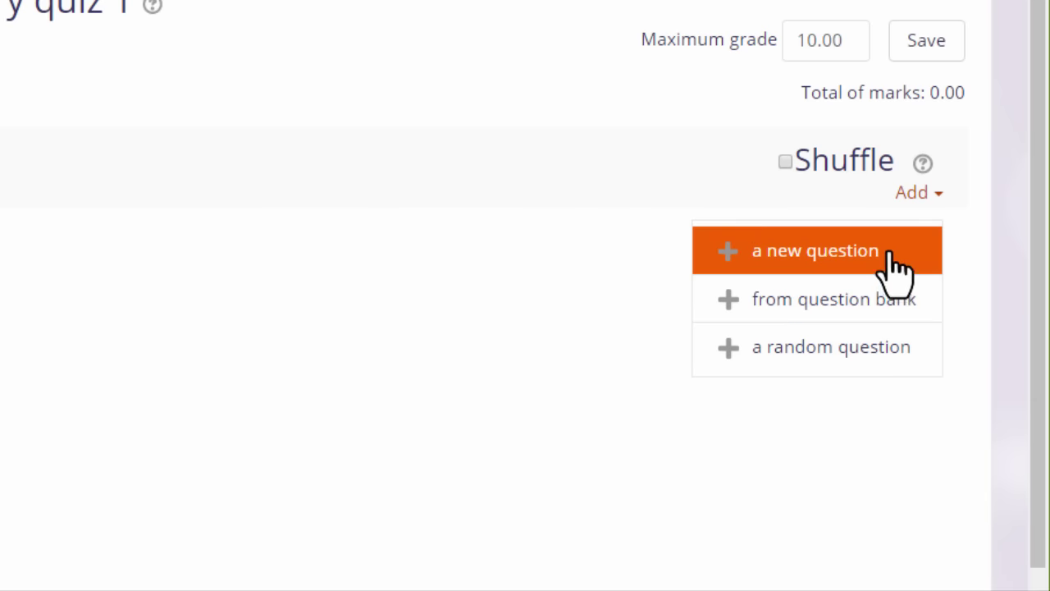
left_click(891, 252)
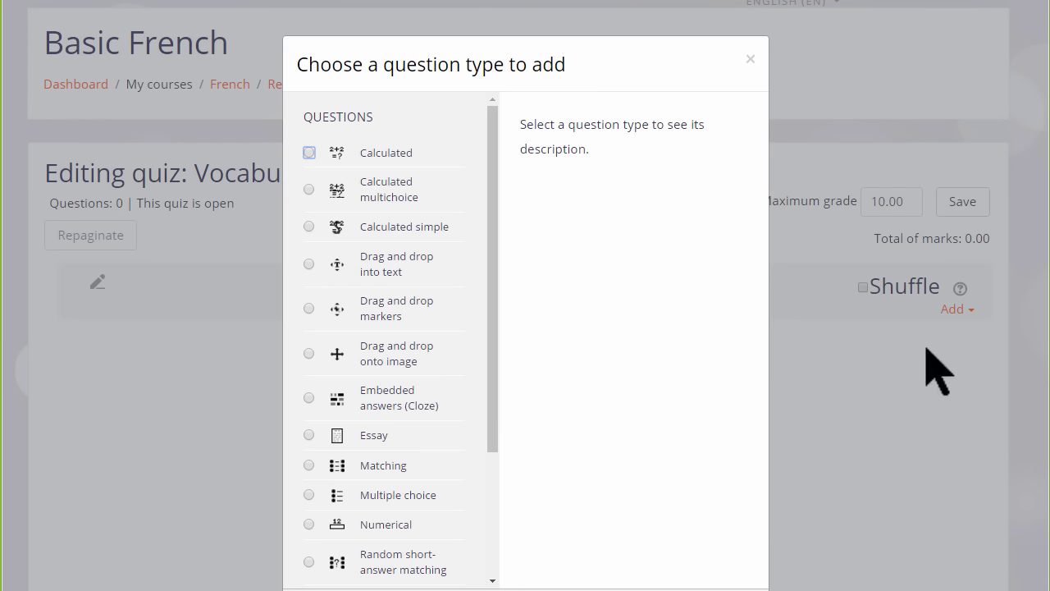
Step: Compare Essay and Description question types before settling on Multiple choice
left_click(493, 300)
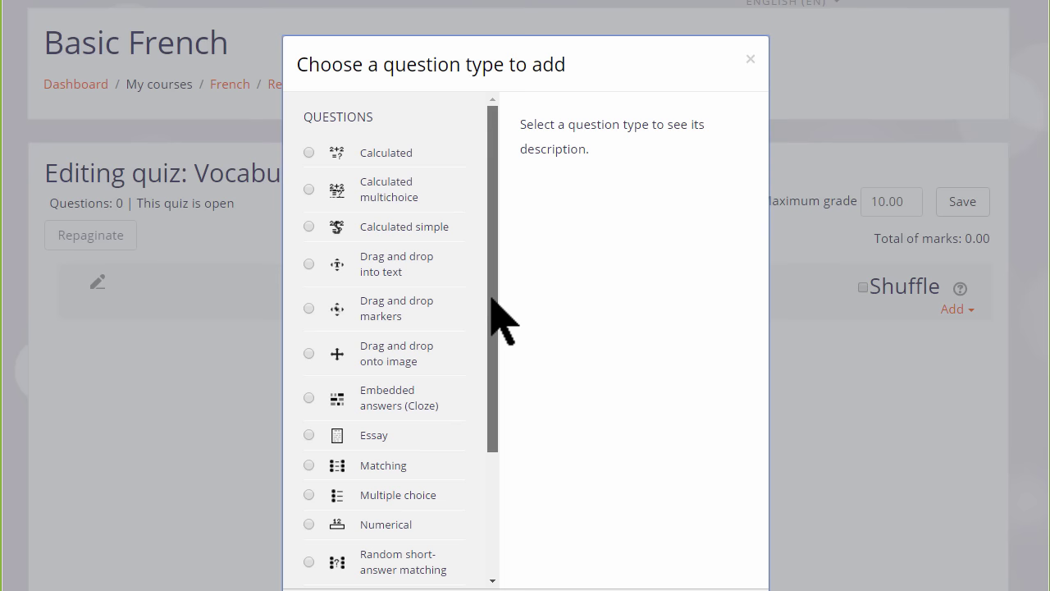
left_click_drag(491, 298, 472, 456)
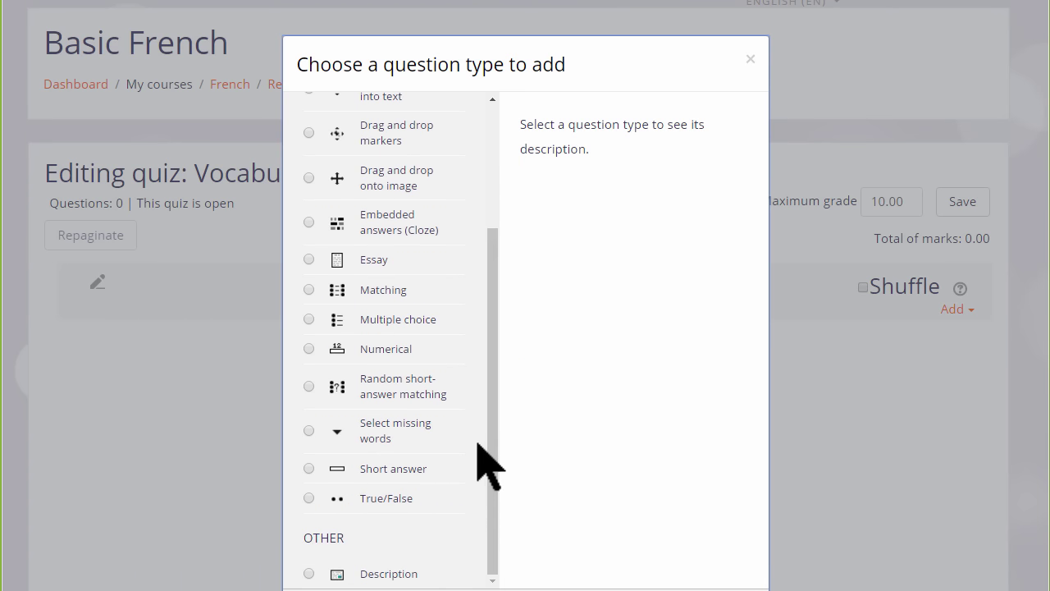
left_click(309, 320)
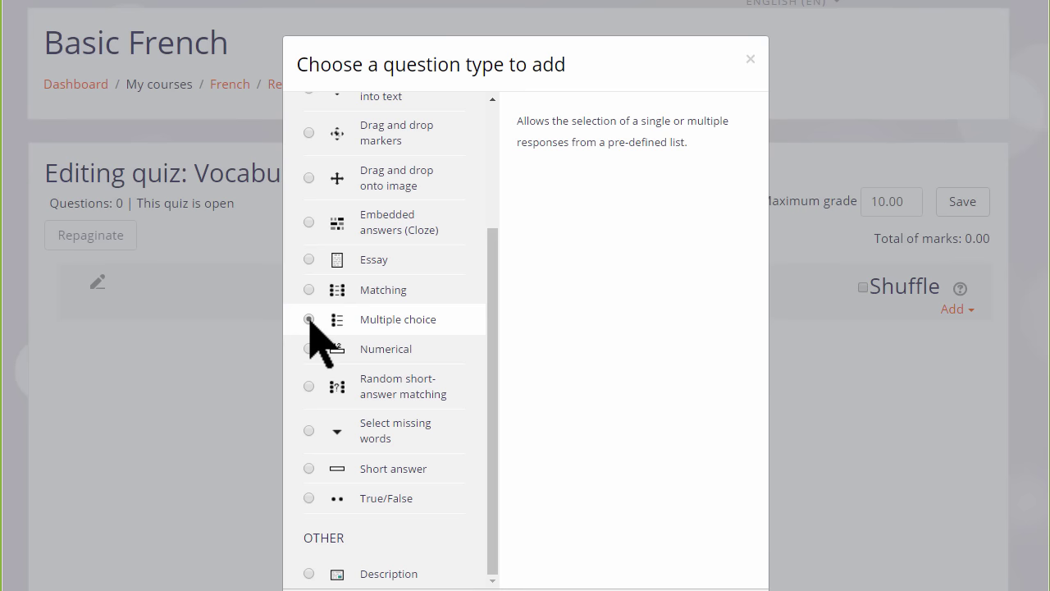
left_click(310, 260)
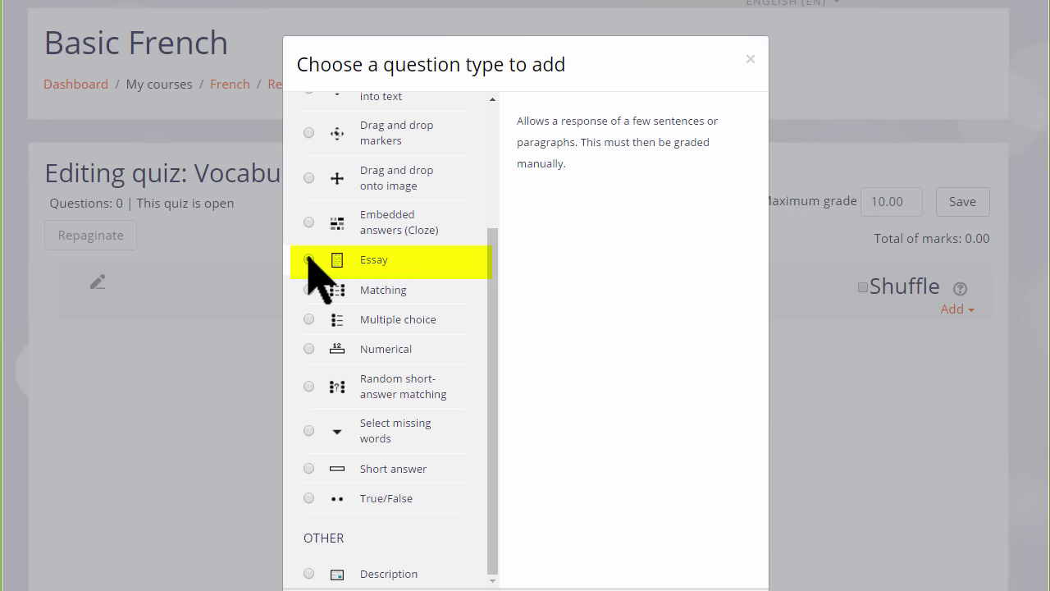
scroll(302, 525, "down", 1)
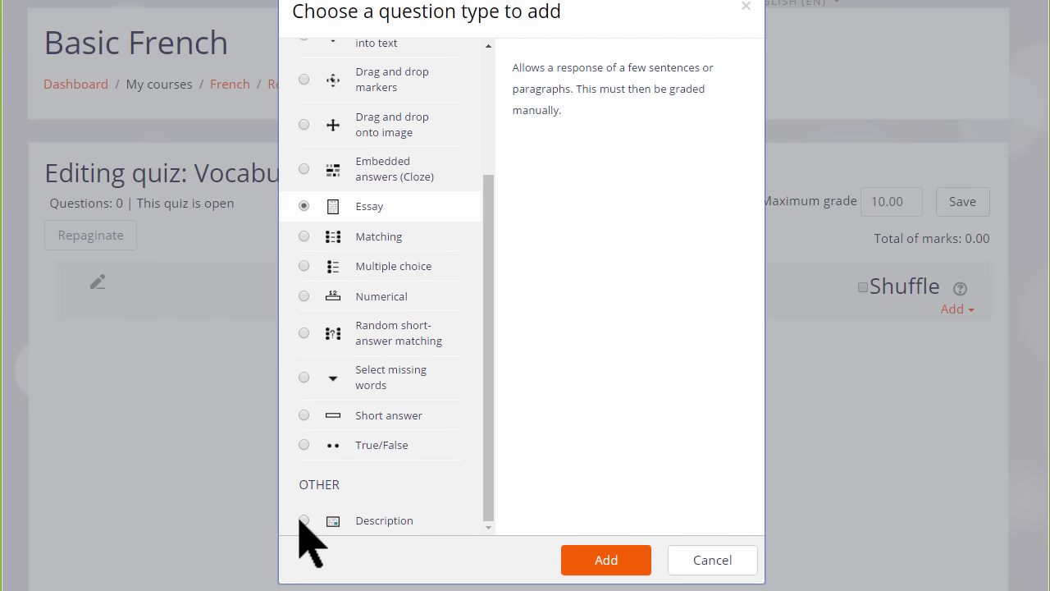
left_click(304, 521)
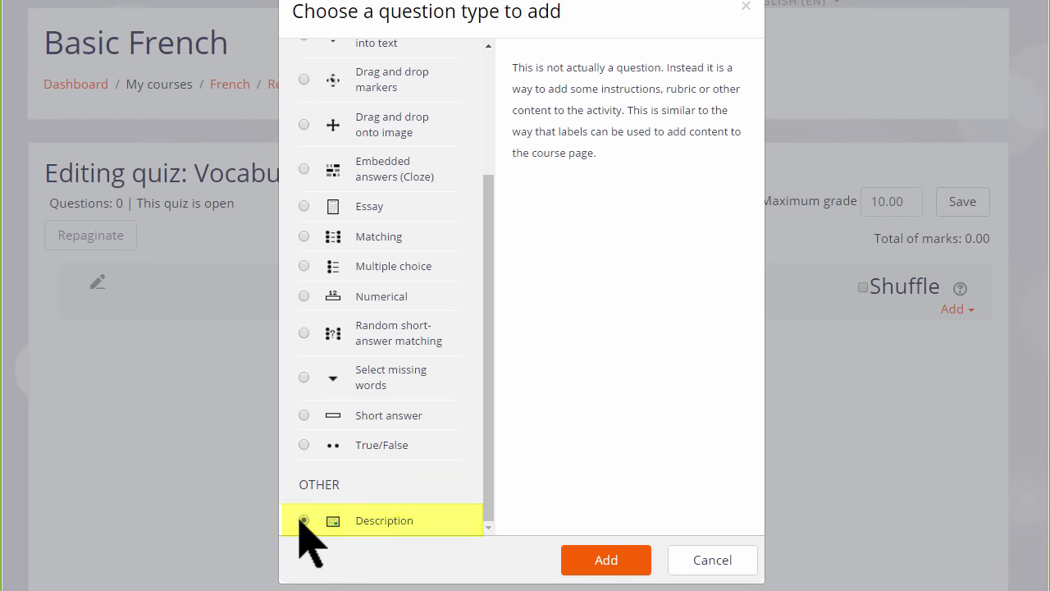
left_click(304, 266)
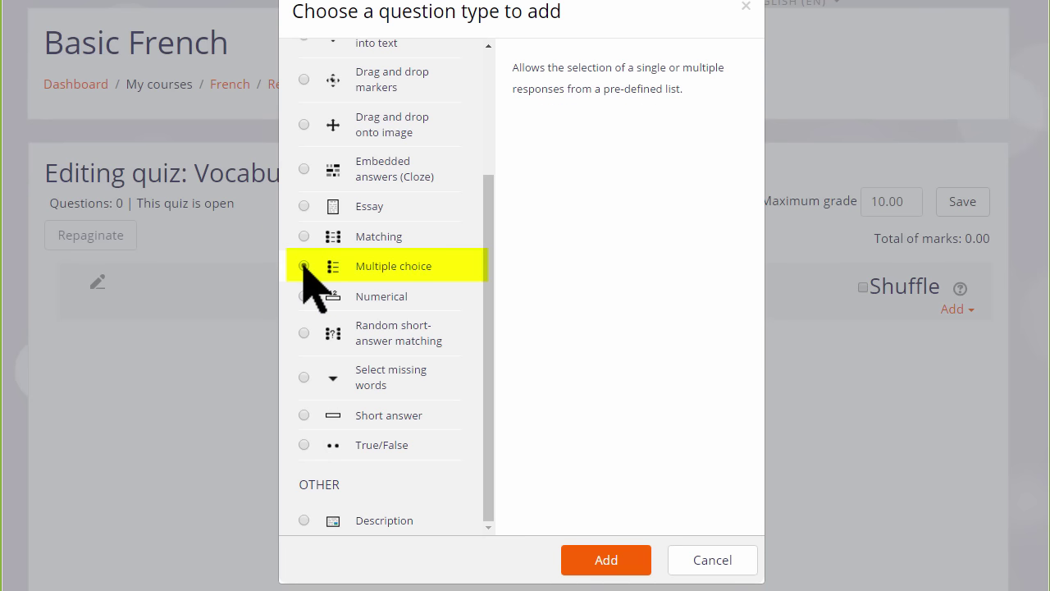
Step: Name the question BonjourMC, text 'Your new friend says Bonjour. What does this mean?', Bonjour italicised
left_click(593, 564)
type("BonjourMC")
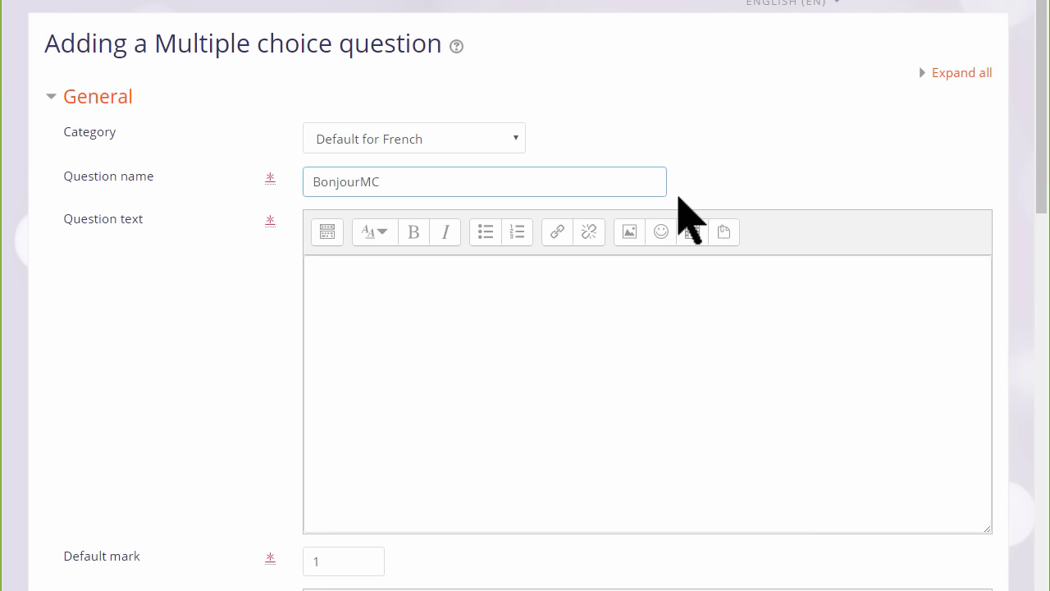
left_click(624, 369)
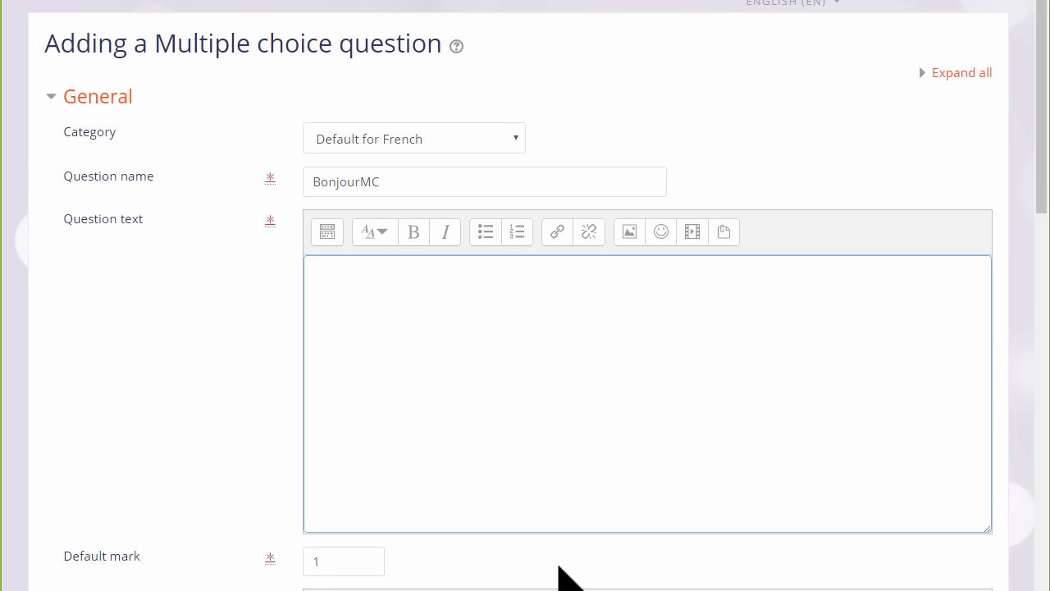
type("Yur")
key("BackSpace")
type("our new friend says ")
type("Bonjour. What does this mean?")
key("ctrl+i")
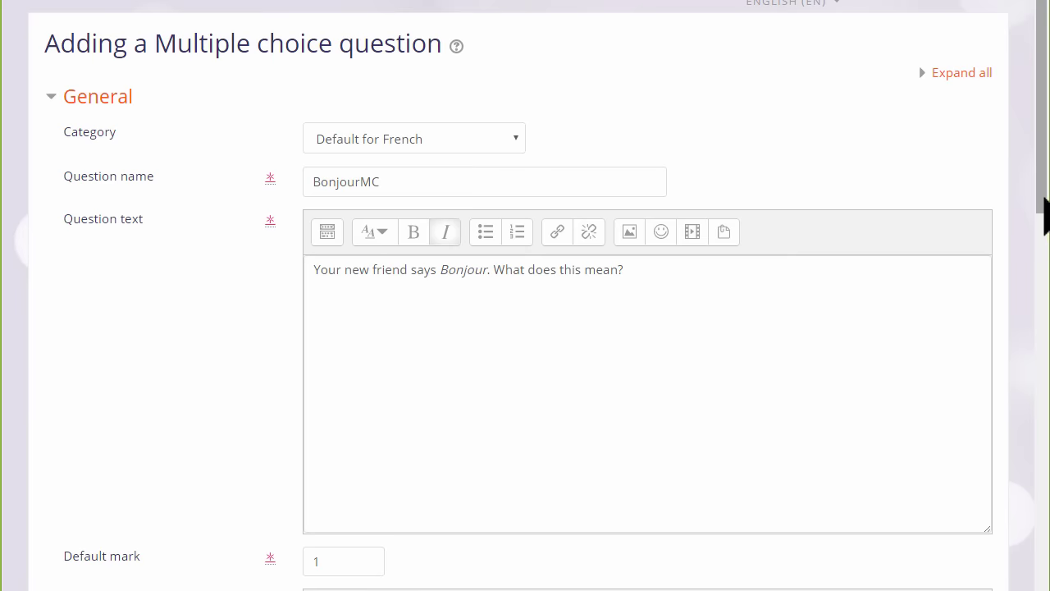
left_click_drag(1046, 217, 1043, 264)
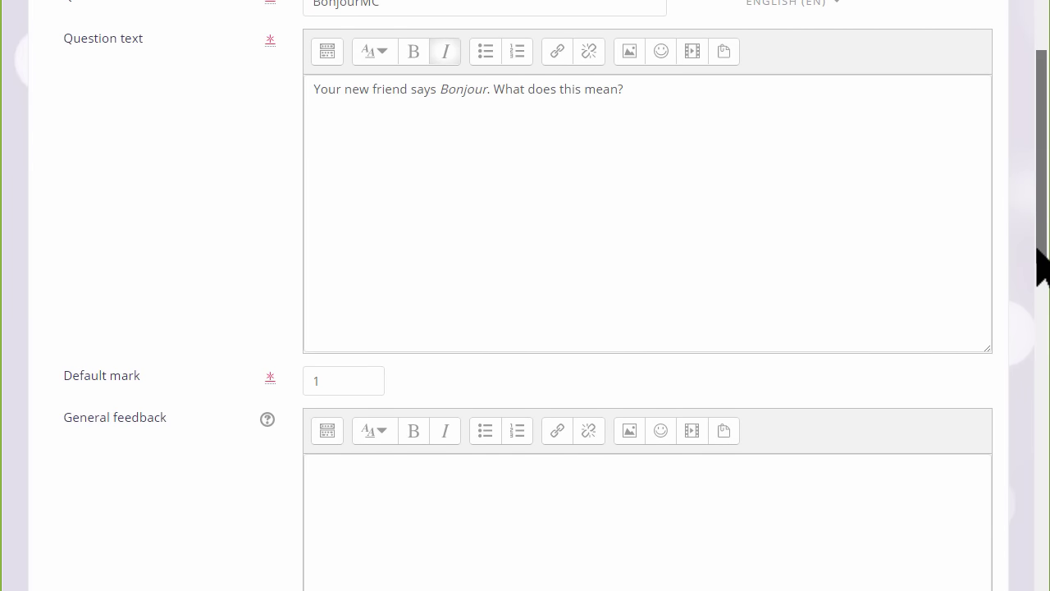
left_click_drag(1038, 250, 1047, 447)
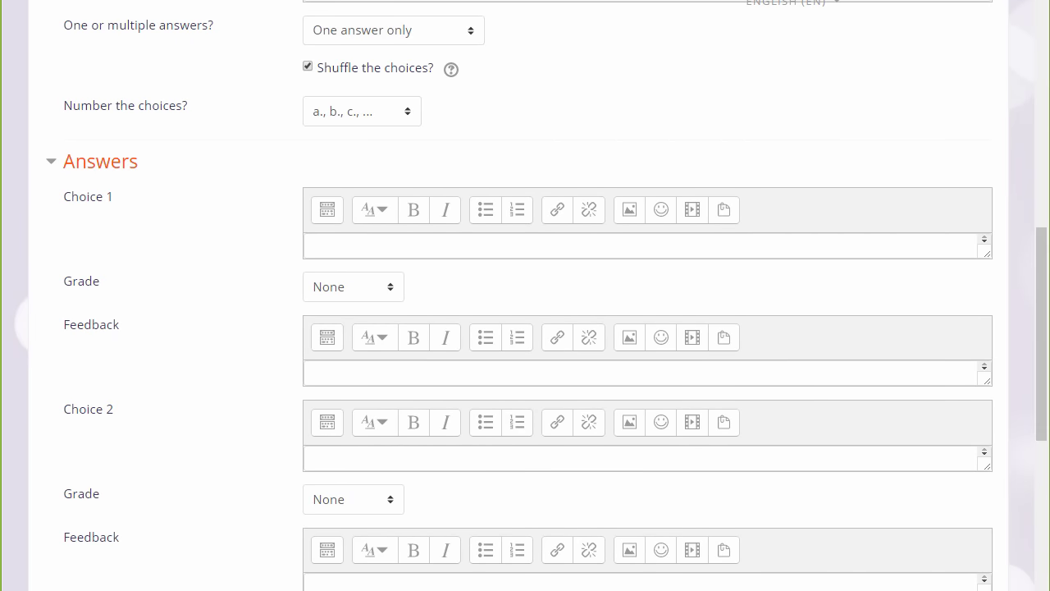
Step: Enter Choice 1 'Goodbye', grade None, with feedback 'Think again! Look at your notes.'
left_click(418, 247)
type("Goodbye")
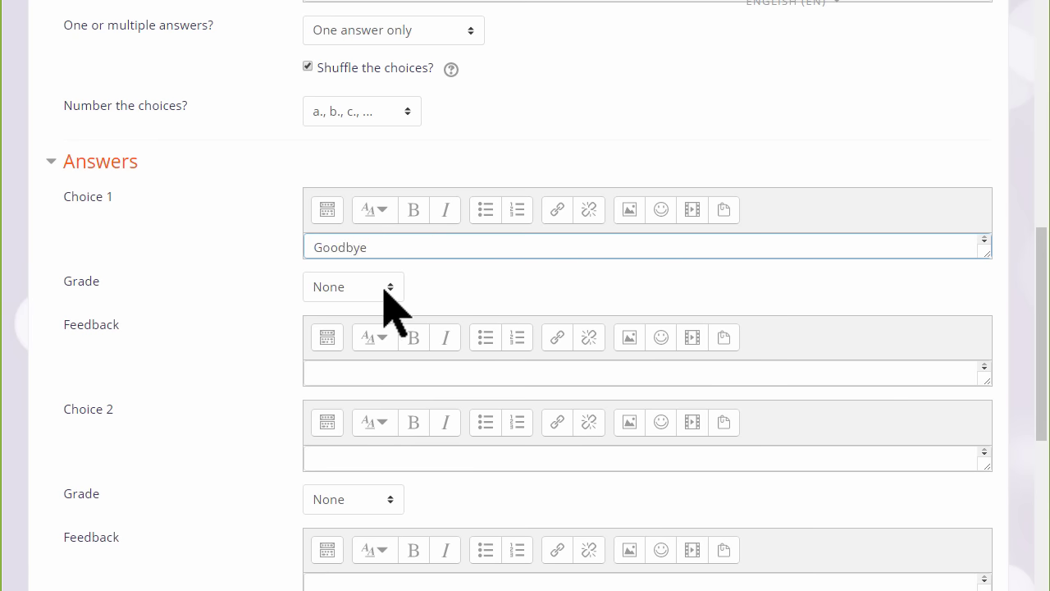
left_click(386, 289)
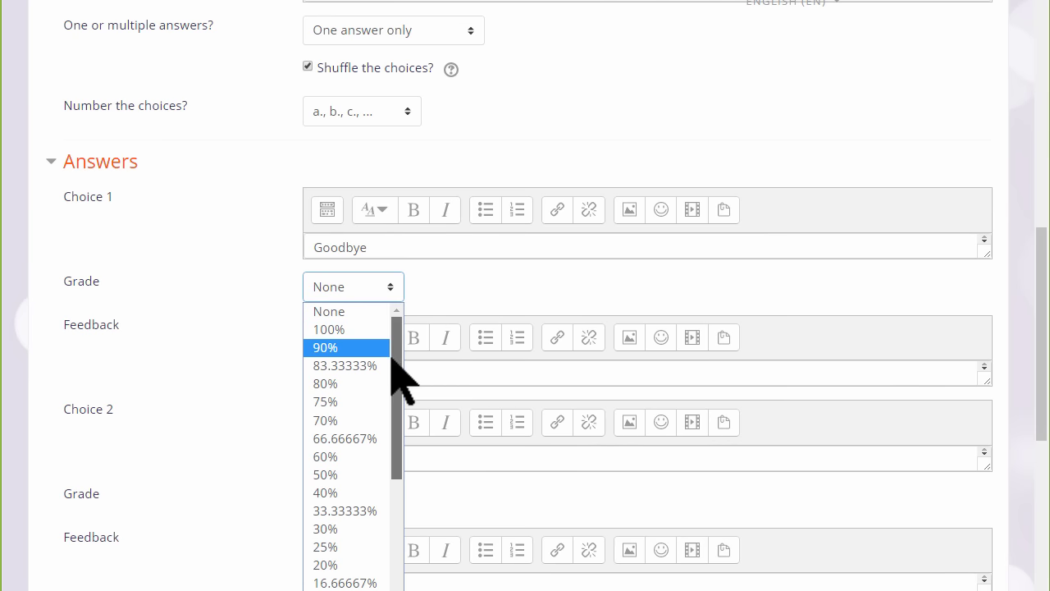
mouse_move(395, 345)
left_mouse_down()
mouse_move(402, 492)
mouse_move(399, 348)
left_mouse_up()
left_click(447, 295)
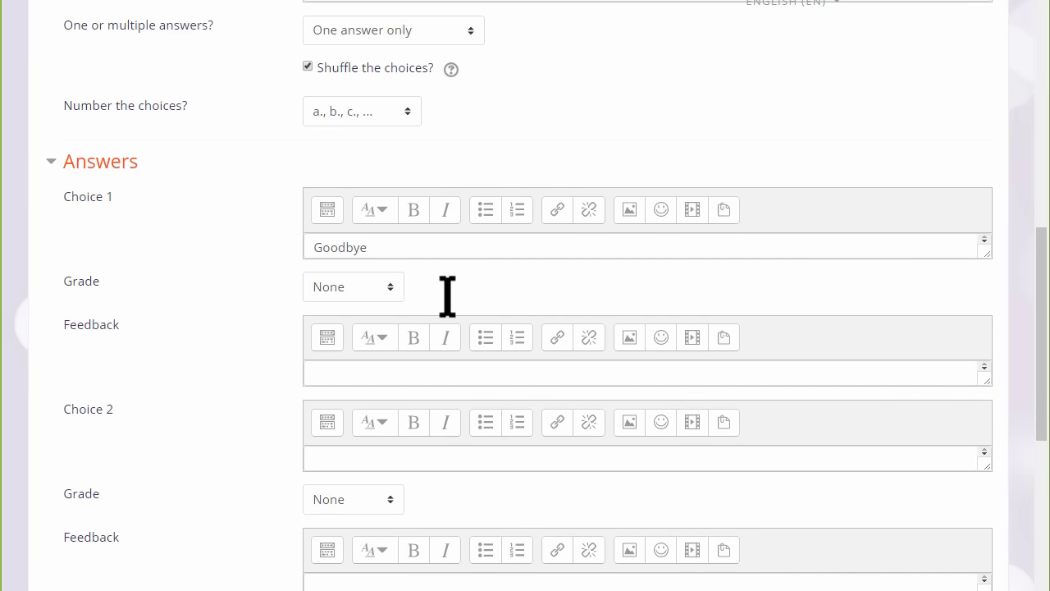
left_click(459, 374)
type("Think again! Look at your notes.")
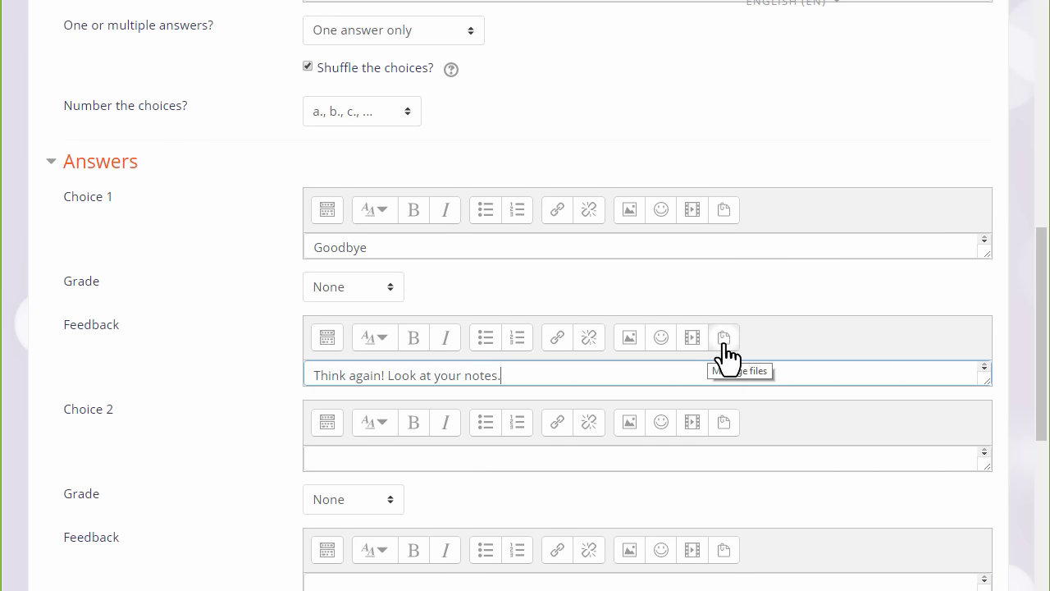
scroll(706, 468, "down", 1)
Step: Enter Choice 2 'Hello' and save the BonjourMC question into the quiz
left_click(517, 377)
type("Hello")
left_click(397, 417)
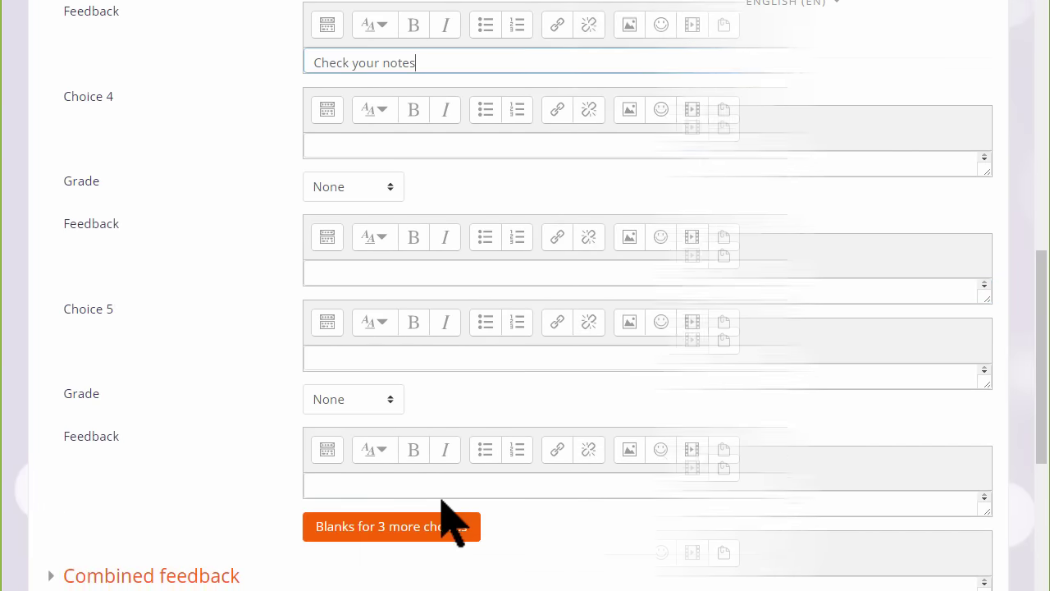
scroll(447, 520, "down", 2)
scroll(446, 526, "down", 1)
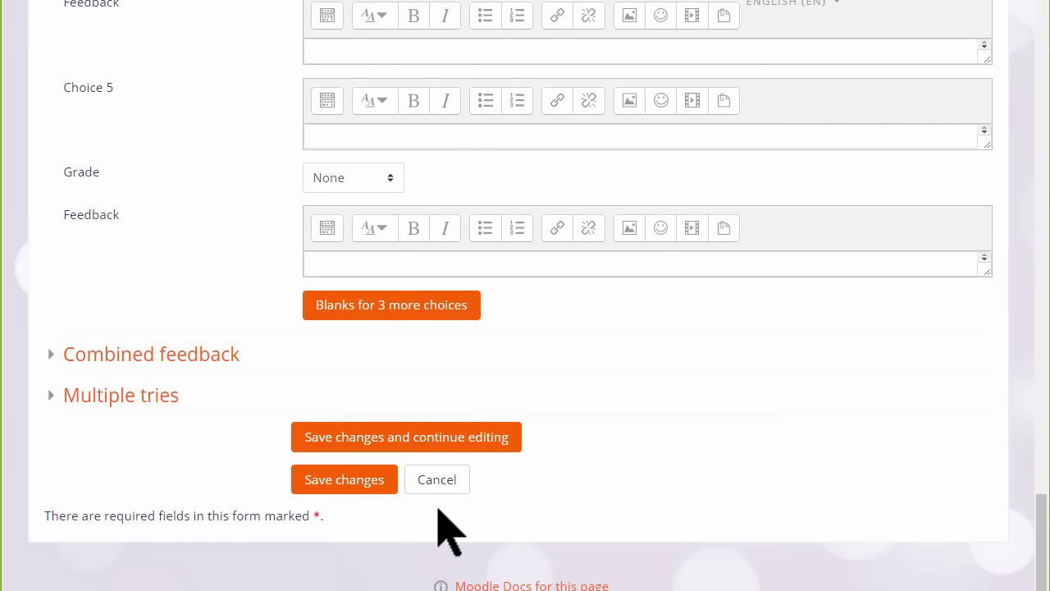
left_click(365, 495)
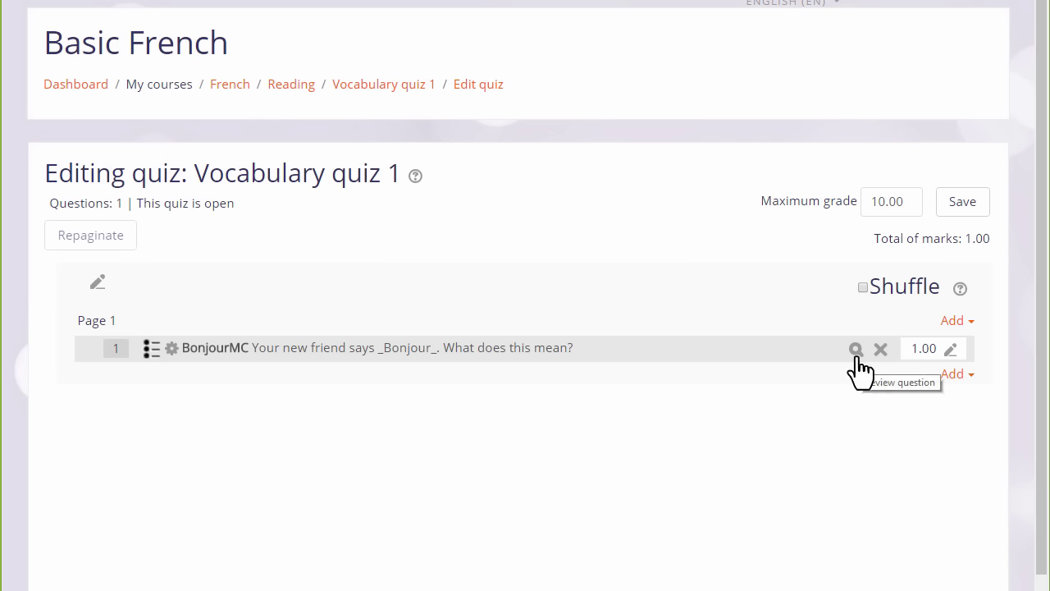
Step: Preview the BonjourMC question as a student would see it, then close the preview
left_click(856, 351)
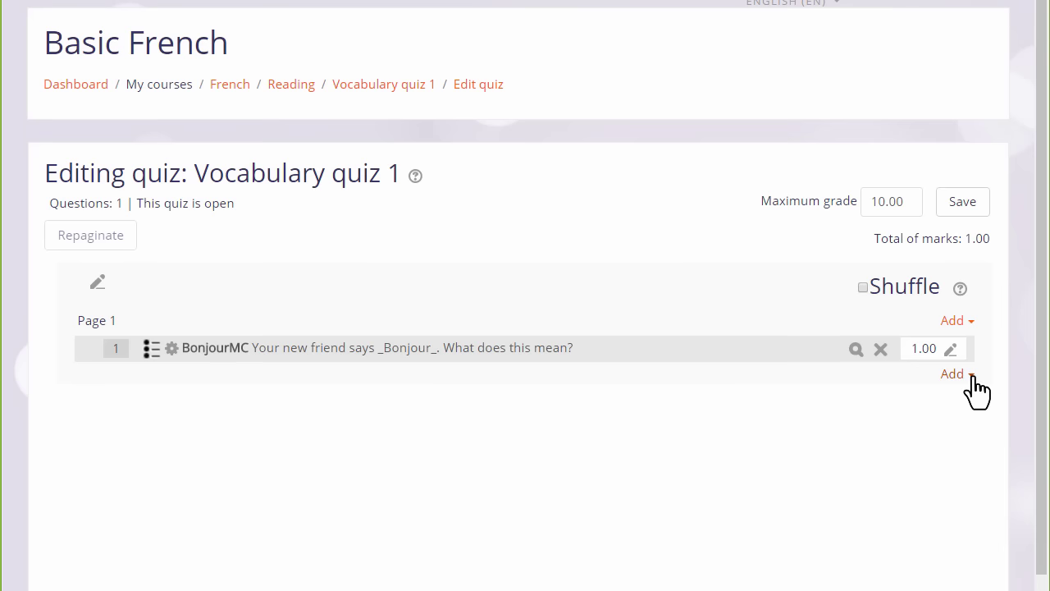
left_click(967, 376)
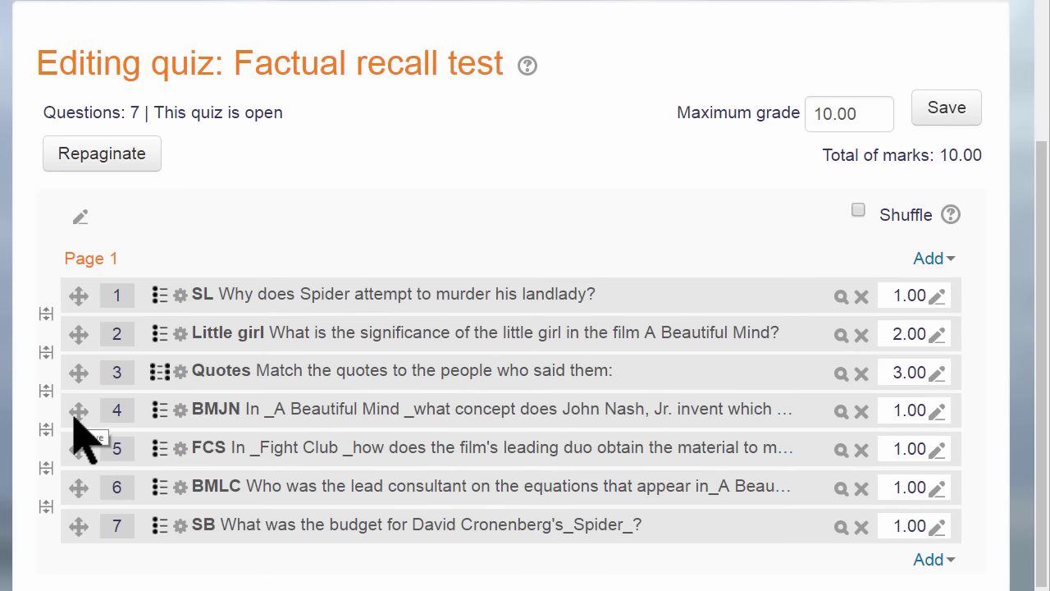
Step: Move Little girl up, add a page break after Quotes, and add a 'Part 2' section heading
mouse_move(74, 414)
left_mouse_down()
mouse_move(73, 343)
mouse_move(78, 451)
left_mouse_up()
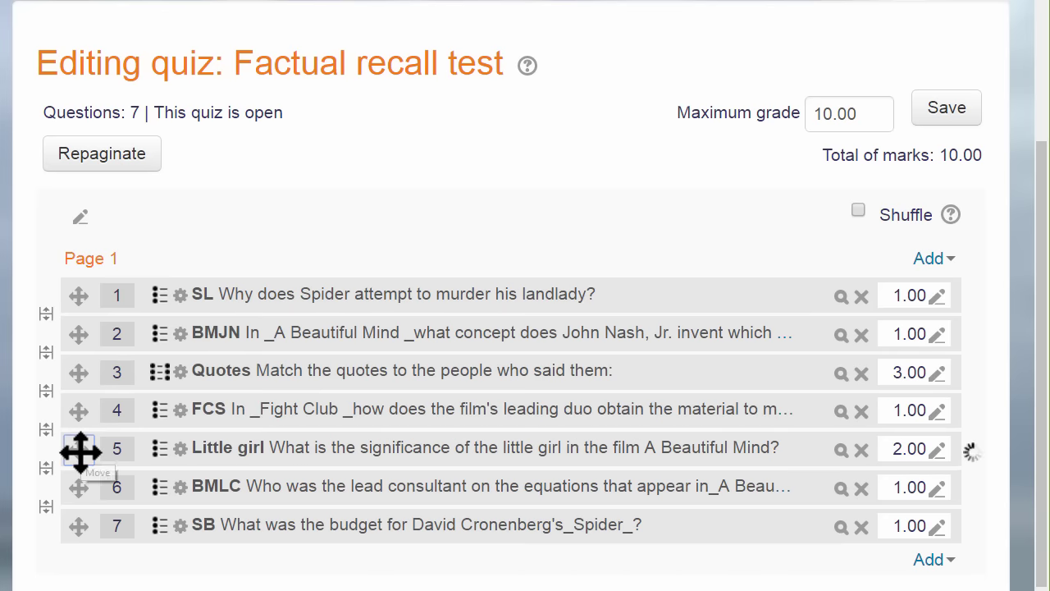
left_click(46, 392)
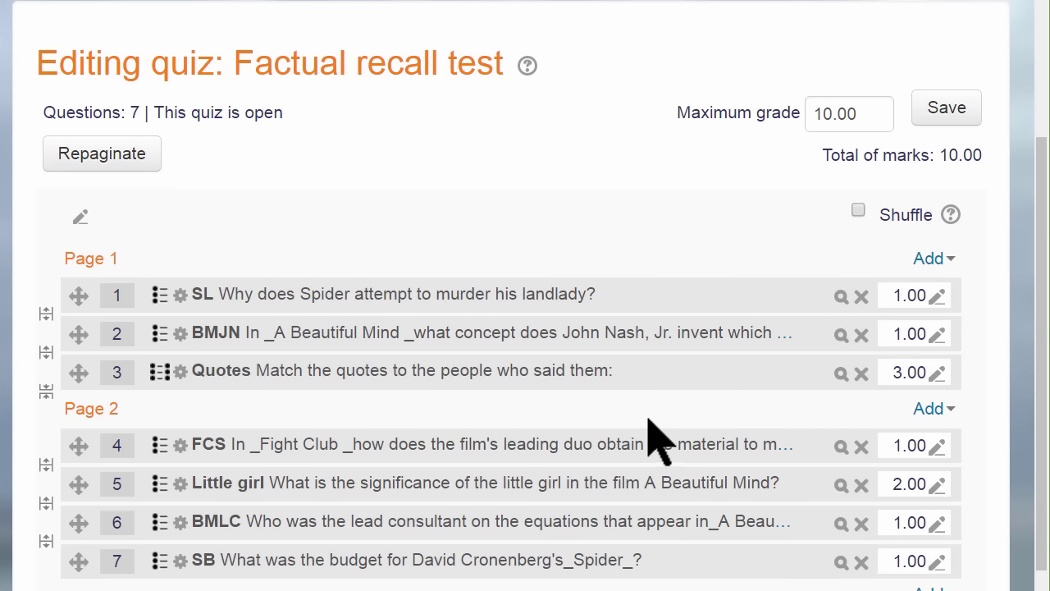
left_click(931, 411)
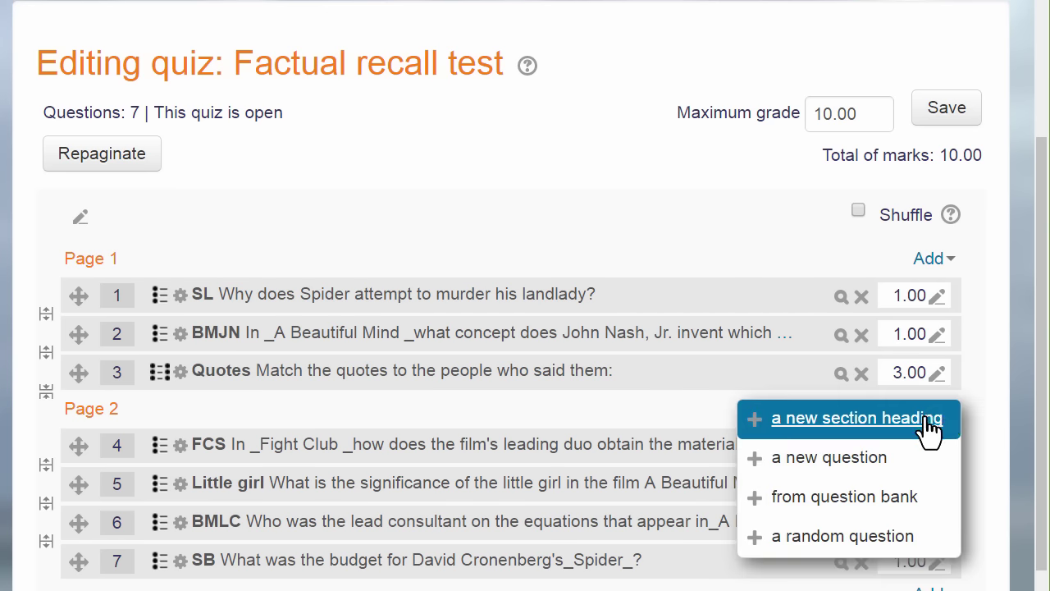
left_click(935, 423)
left_click(325, 382)
key("BackSpace")
type("Part")
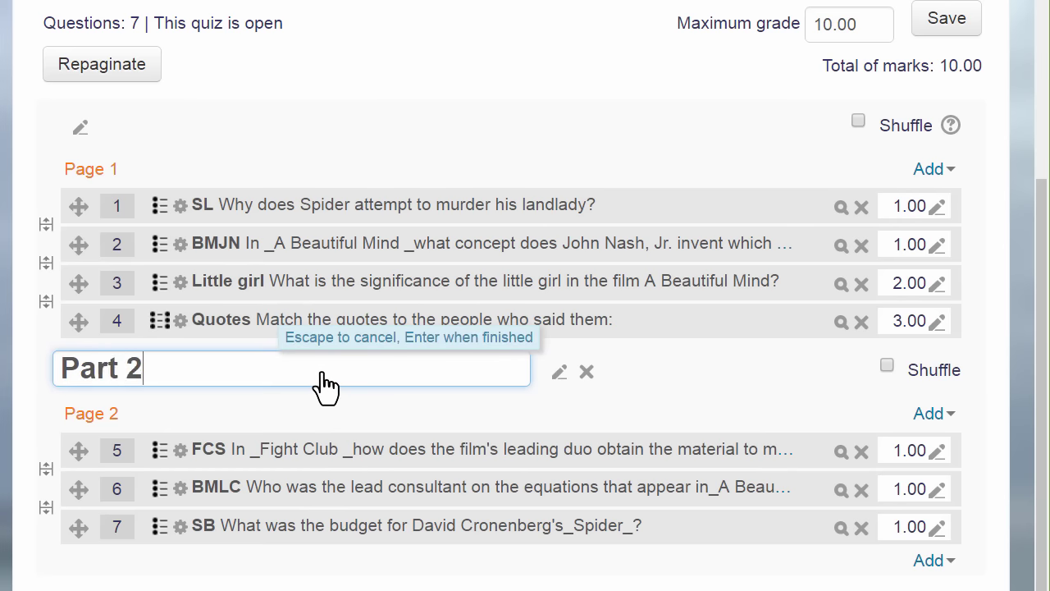
type(" 2")
key("Return")
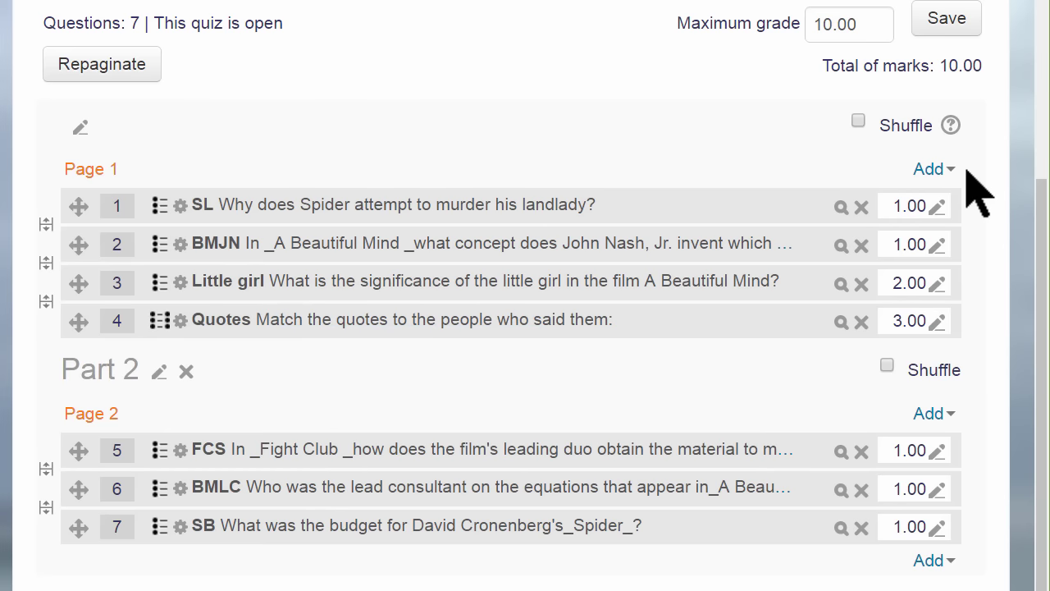